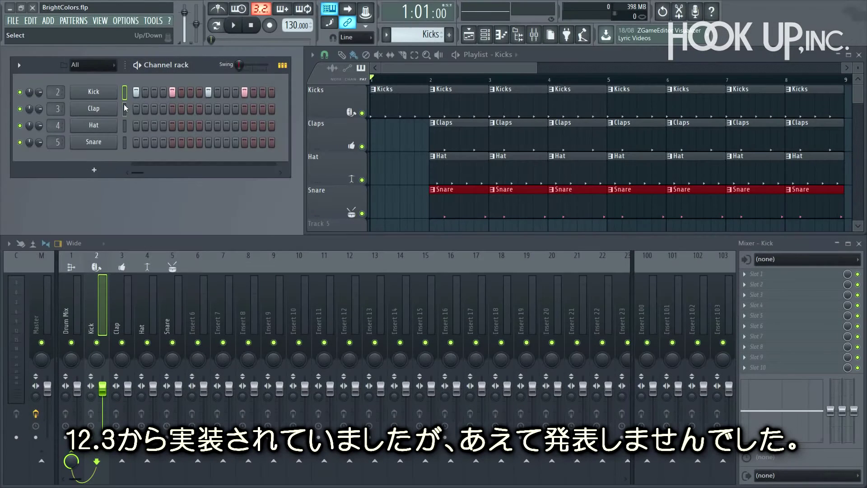
- Colour the Kick, Clap, Hat and Snare channels with a red-to-blue gradient
{"action": "left_click", "coordinate": [18, 65]}
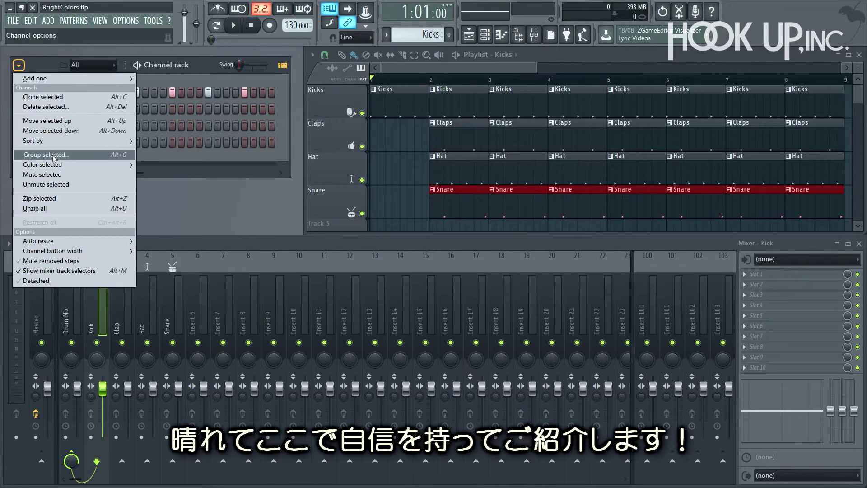
{"action": "mouse_move", "coordinate": [131, 166]}
{"action": "left_click", "coordinate": [163, 166]}
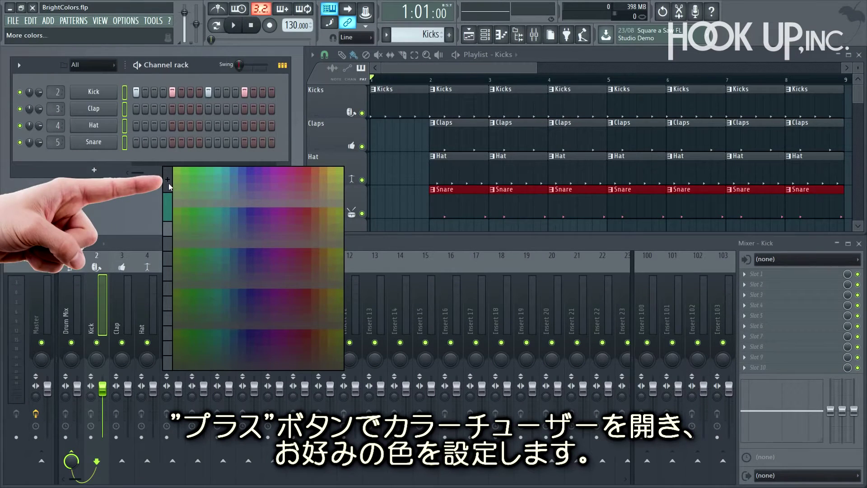
{"action": "left_click", "coordinate": [168, 180]}
{"action": "left_click", "coordinate": [341, 150]}
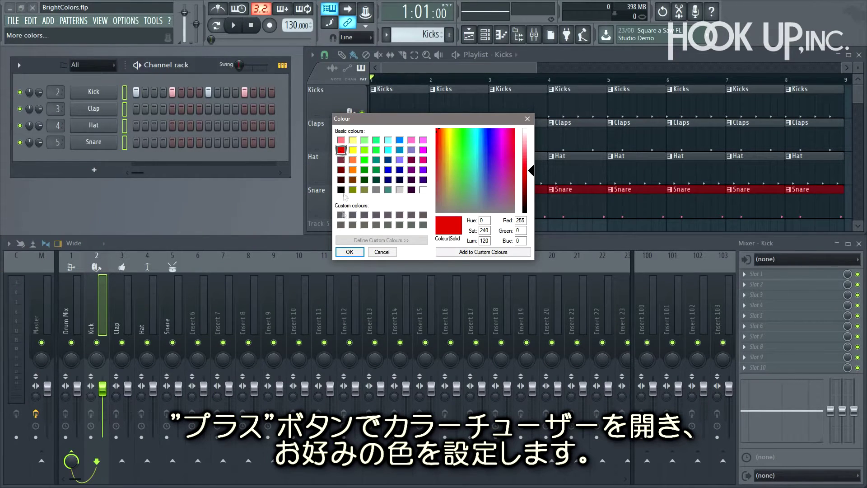
{"action": "left_click", "coordinate": [388, 170]}
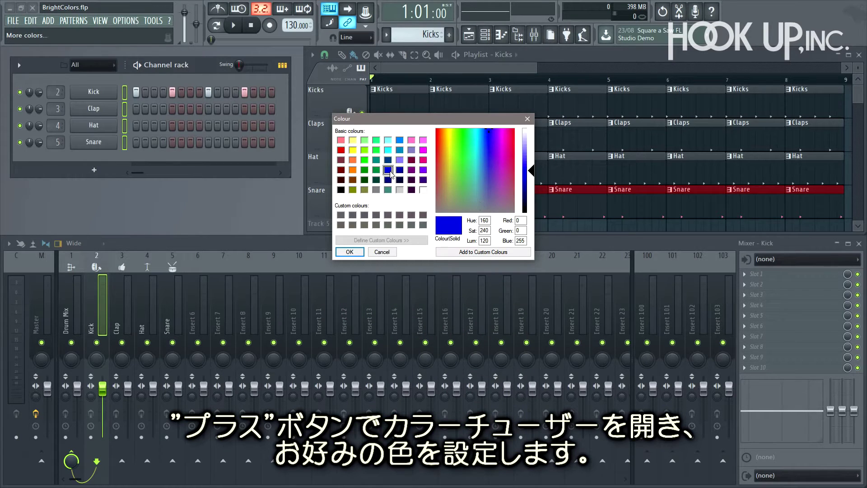
{"action": "left_click", "coordinate": [349, 252]}
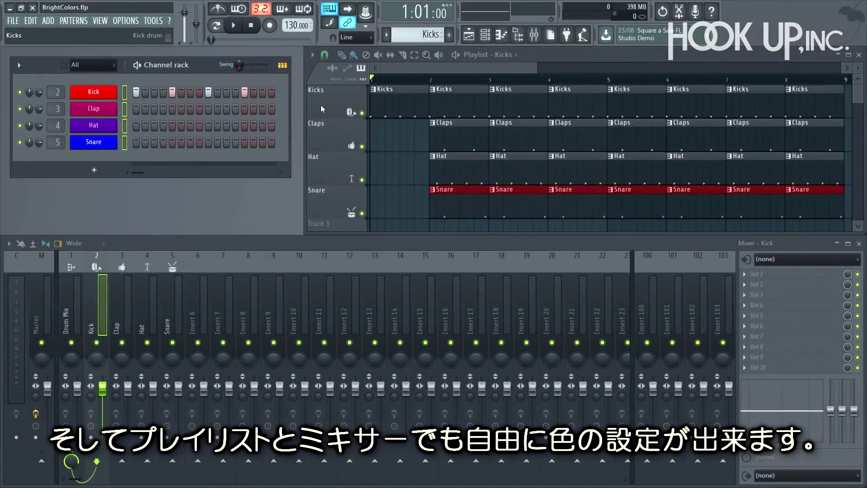
- Colour the Kicks playlist track red and the Claps track purple
{"action": "right_click", "coordinate": [322, 108]}
{"action": "left_click", "coordinate": [350, 100]}
{"action": "left_click", "coordinate": [335, 139]}
{"action": "right_click", "coordinate": [335, 139]}
{"action": "left_click", "coordinate": [350, 141]}
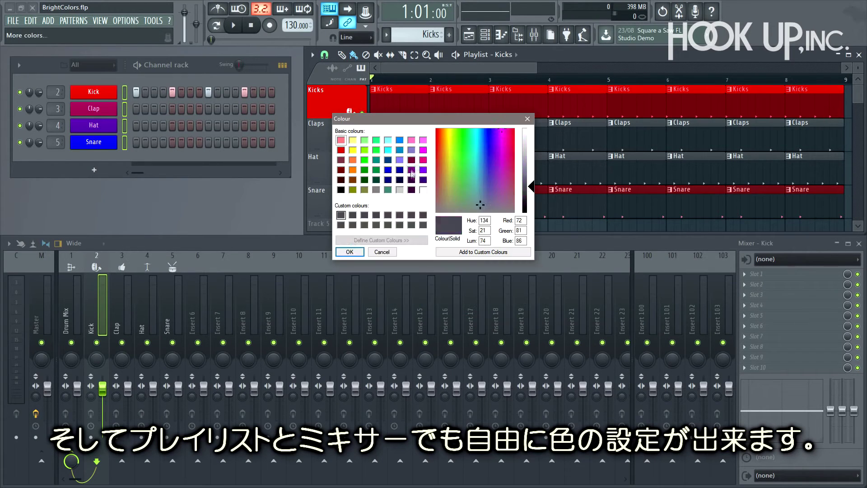
{"action": "left_click", "coordinate": [383, 181]}
- Make the Drum Mix mixer track orange
{"action": "right_click", "coordinate": [80, 311]}
{"action": "left_click", "coordinate": [114, 271]}
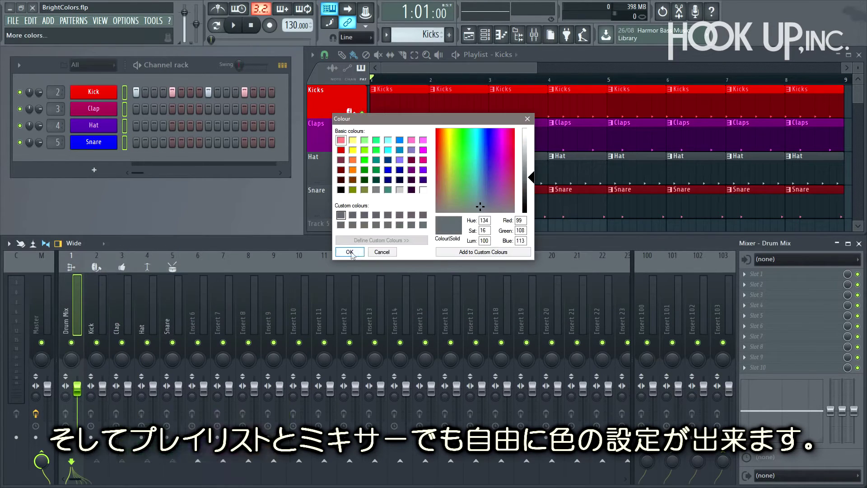
{"action": "left_click", "coordinate": [445, 135]}
{"action": "left_click", "coordinate": [348, 251]}
- Set the colourful mixer option to High
{"action": "left_click", "coordinate": [9, 243]}
{"action": "mouse_move", "coordinate": [23, 239]}
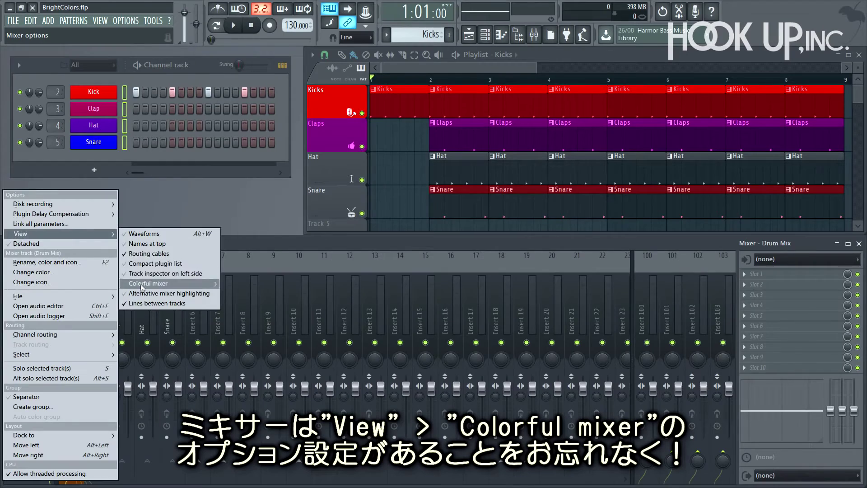
{"action": "mouse_move", "coordinate": [141, 285]}
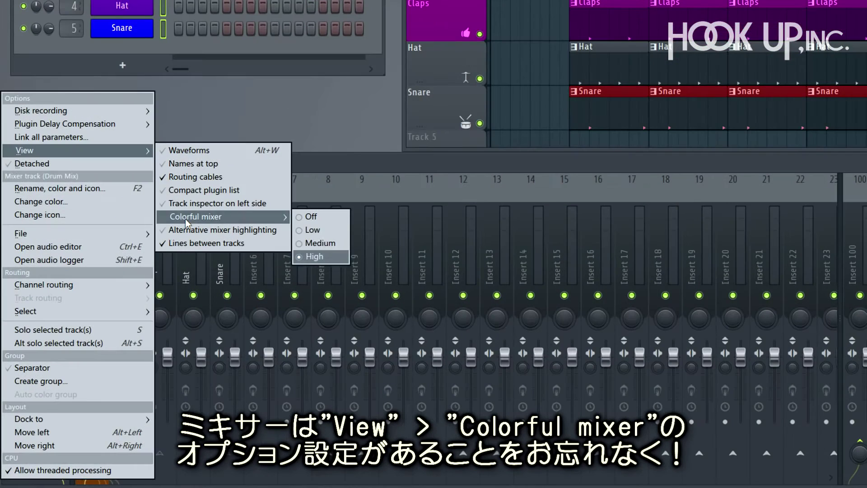
{"action": "left_click", "coordinate": [314, 256]}
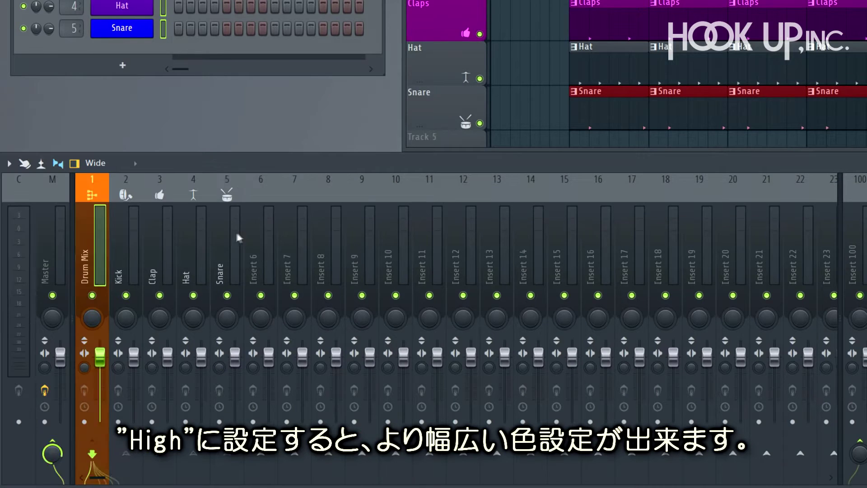
- Colour the Snare mixer track white
{"action": "left_click", "coordinate": [238, 232]}
{"action": "right_click", "coordinate": [236, 232]}
{"action": "left_click", "coordinate": [287, 205]}
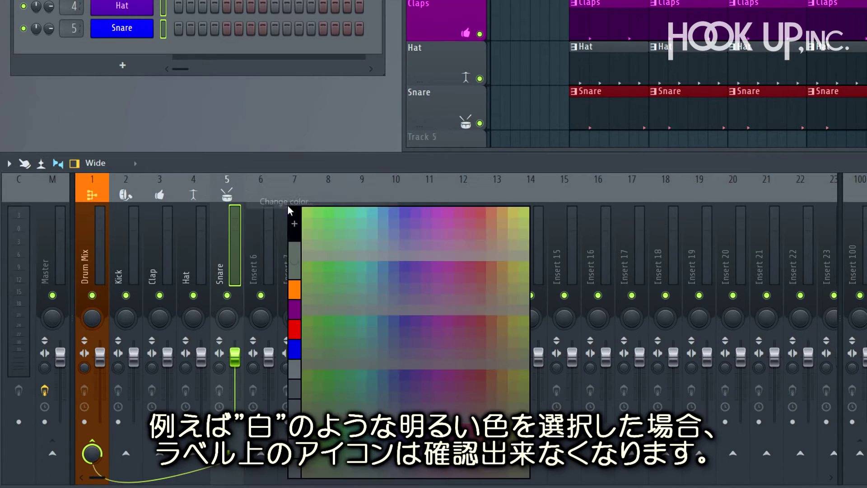
{"action": "left_click", "coordinate": [560, 92]}
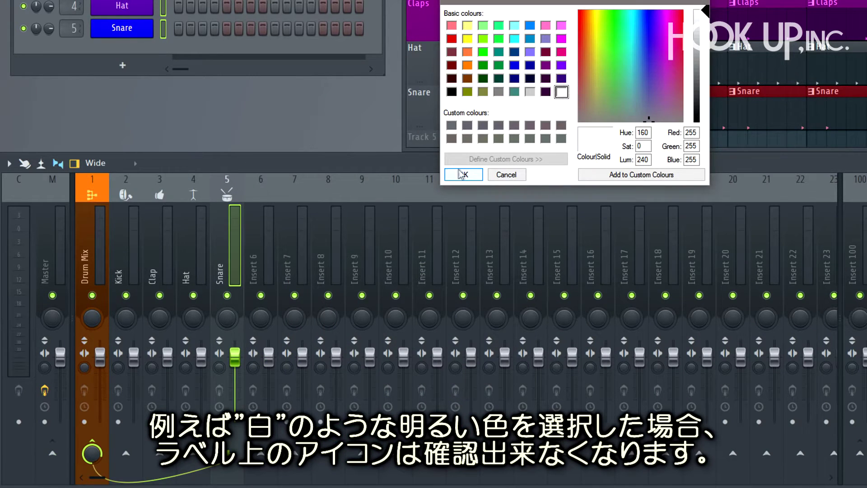
{"action": "left_click", "coordinate": [460, 174]}
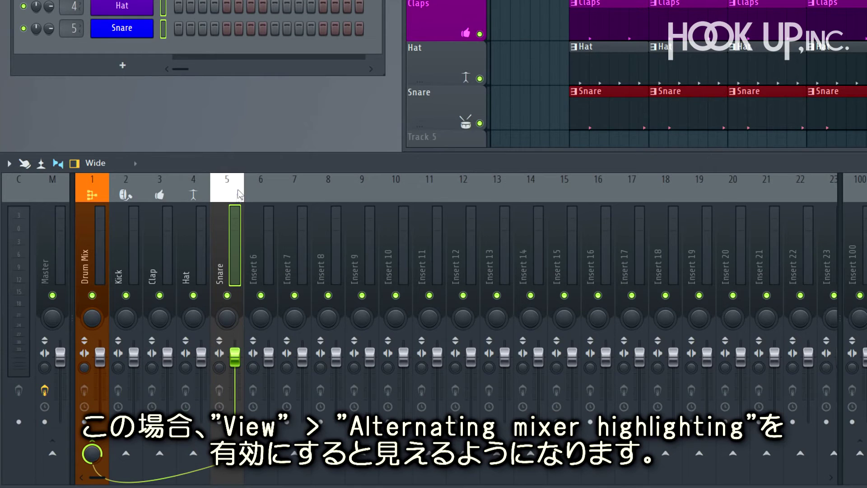
- Enable alternative mixer highlighting
{"action": "left_click", "coordinate": [9, 163]}
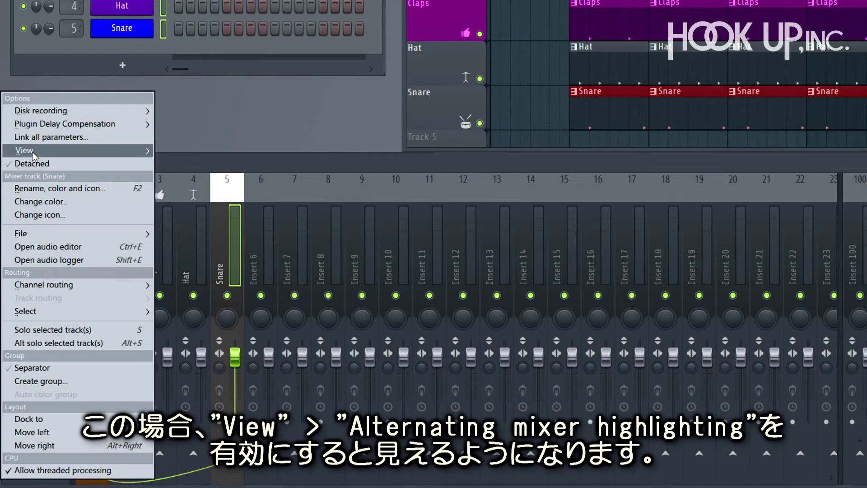
{"action": "mouse_move", "coordinate": [144, 151]}
{"action": "left_click", "coordinate": [204, 229]}
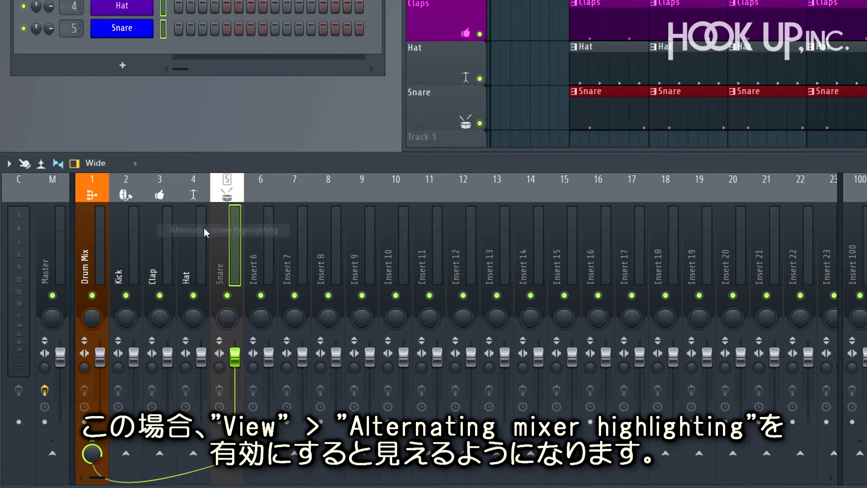
- Select Insert 6, Hat, Snare and Insert 12 in turn to compare the highlighting
{"action": "left_click", "coordinate": [261, 195]}
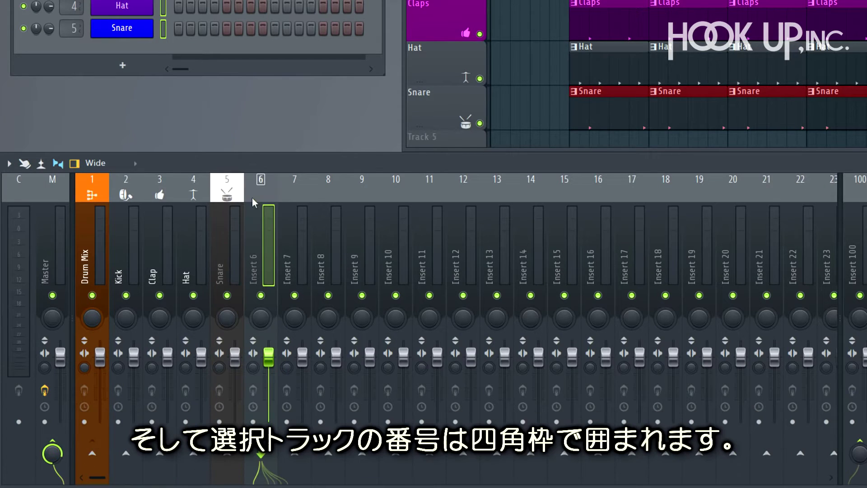
{"action": "left_click", "coordinate": [182, 244]}
{"action": "left_click", "coordinate": [223, 257]}
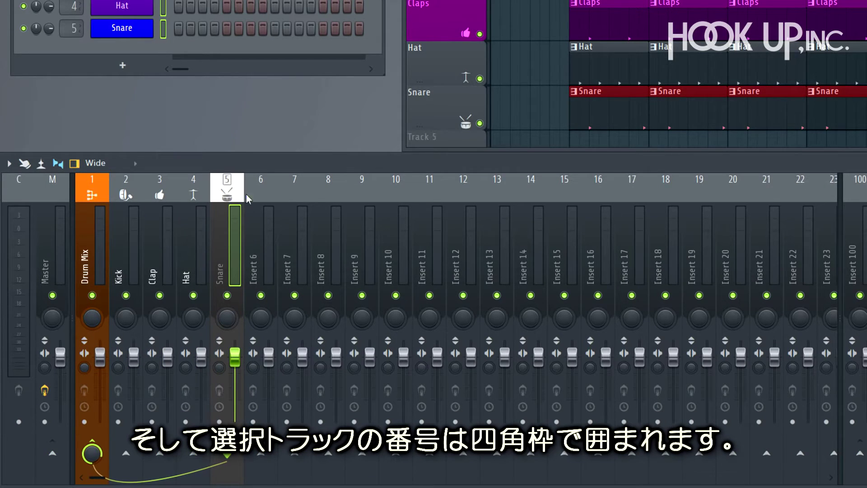
{"action": "left_click", "coordinate": [262, 244]}
{"action": "left_click", "coordinate": [449, 259]}
{"action": "left_click", "coordinate": [261, 246]}
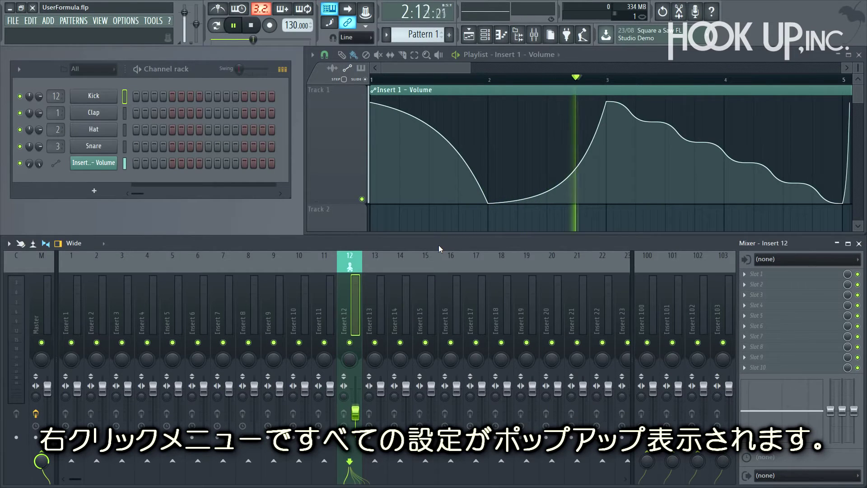
- Link Insert 13's volume to the Insert 1 controller using the Steppy mapping formula
{"action": "key", "text": "space"}
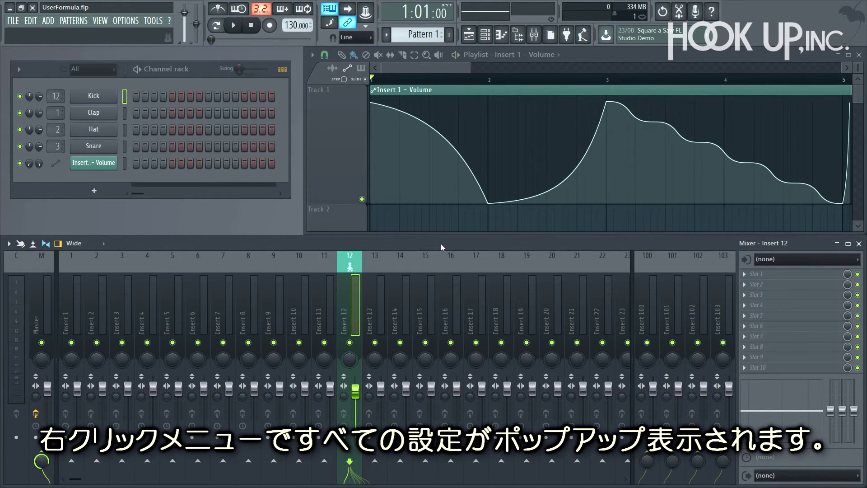
{"action": "right_click", "coordinate": [382, 388]}
{"action": "left_click", "coordinate": [415, 414]}
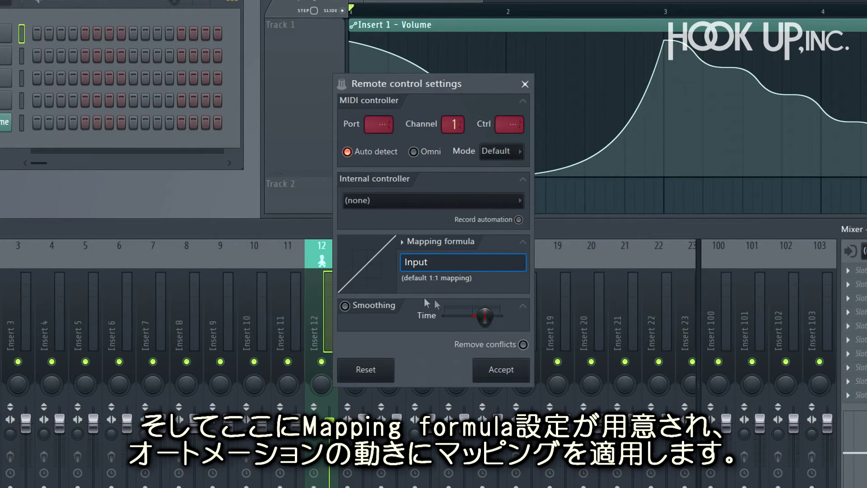
{"action": "left_click", "coordinate": [522, 242]}
{"action": "left_click", "coordinate": [523, 243]}
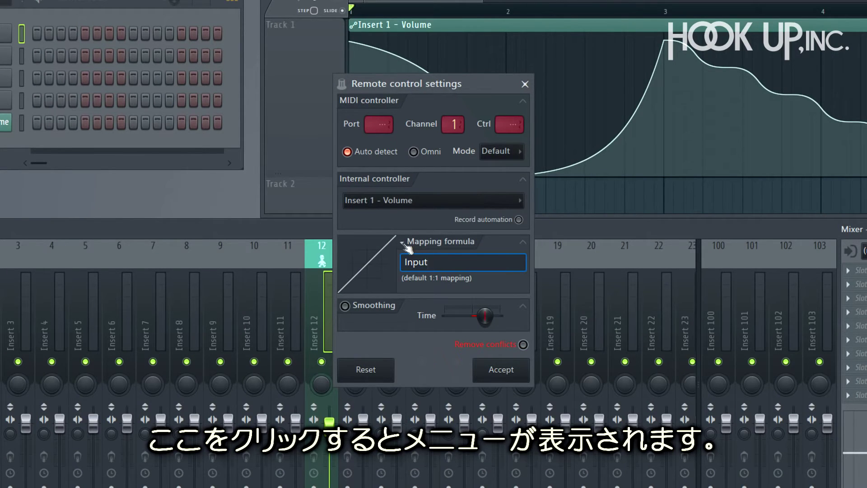
{"action": "left_click", "coordinate": [406, 244]}
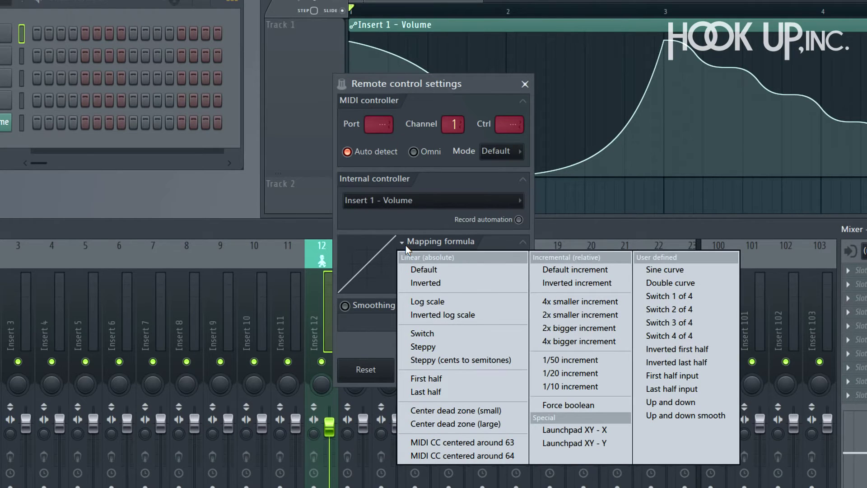
{"action": "left_click", "coordinate": [427, 347]}
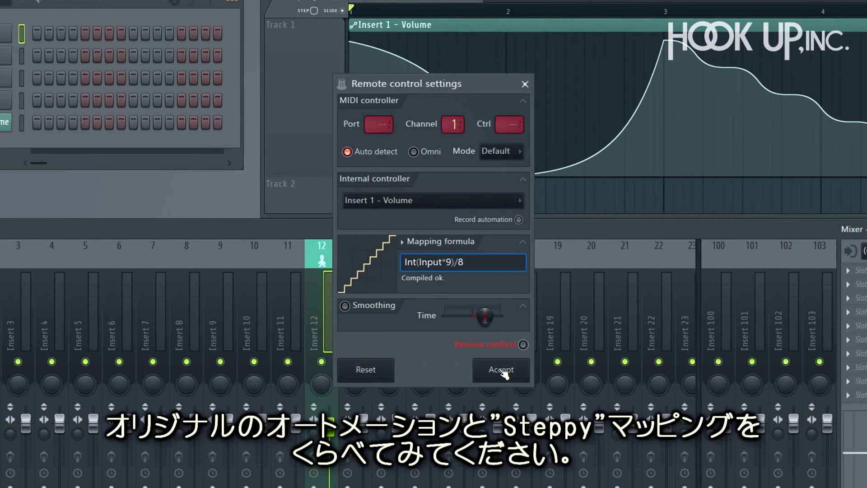
{"action": "left_click", "coordinate": [501, 369]}
- Play the stepped volume, then reopen the controller link's mapping formula presets
{"action": "key", "text": "space"}
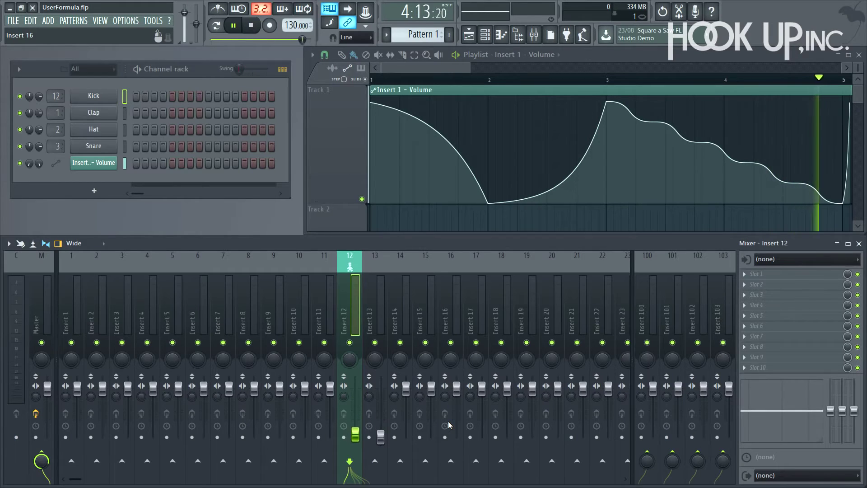
{"action": "key", "text": "space"}
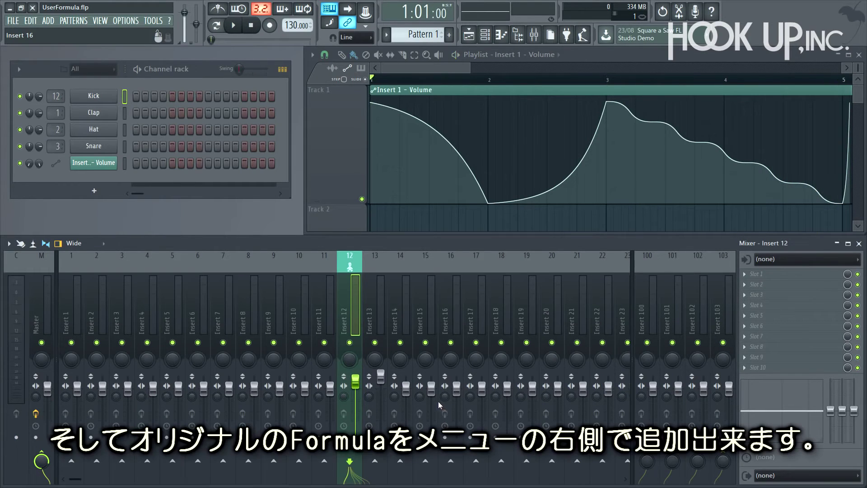
{"action": "right_click", "coordinate": [386, 372]}
{"action": "left_click", "coordinate": [407, 414]}
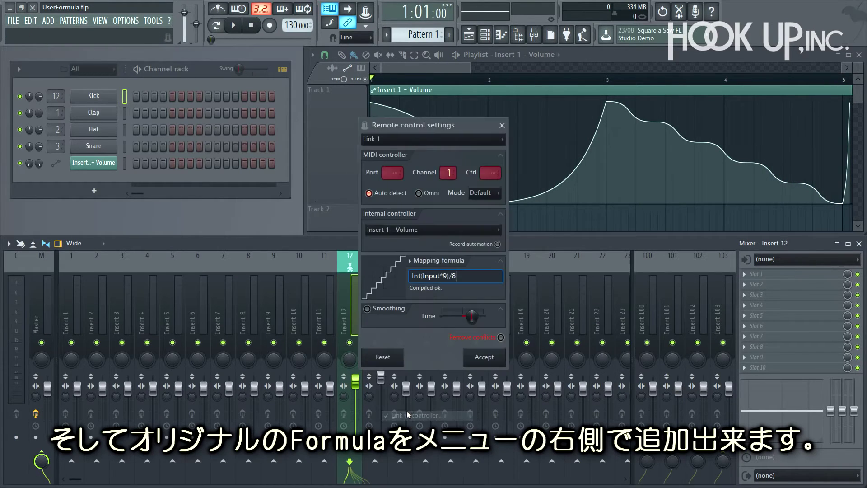
{"action": "left_click", "coordinate": [418, 262]}
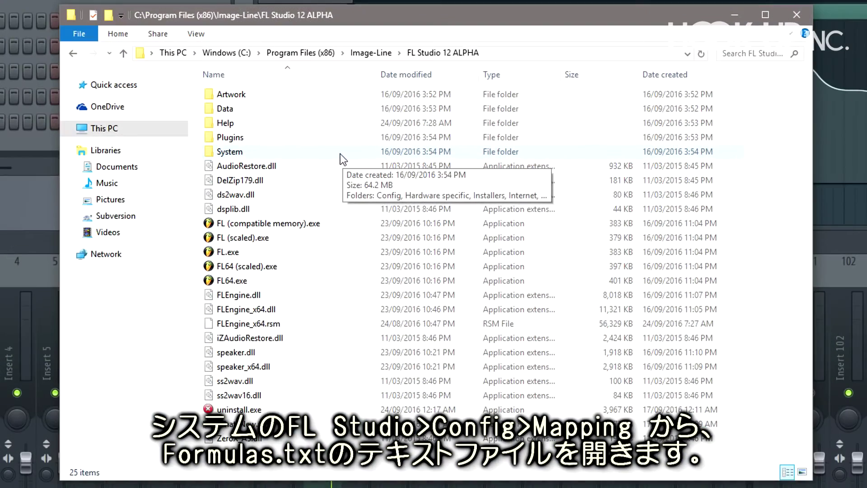
- Browse System > Config > Mapping and open Formulas.txt
{"action": "double_click", "coordinate": [232, 152]}
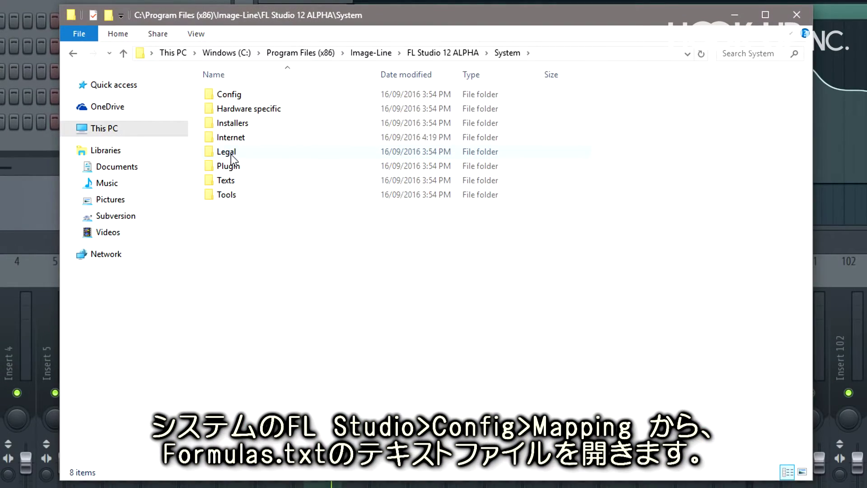
{"action": "double_click", "coordinate": [243, 95]}
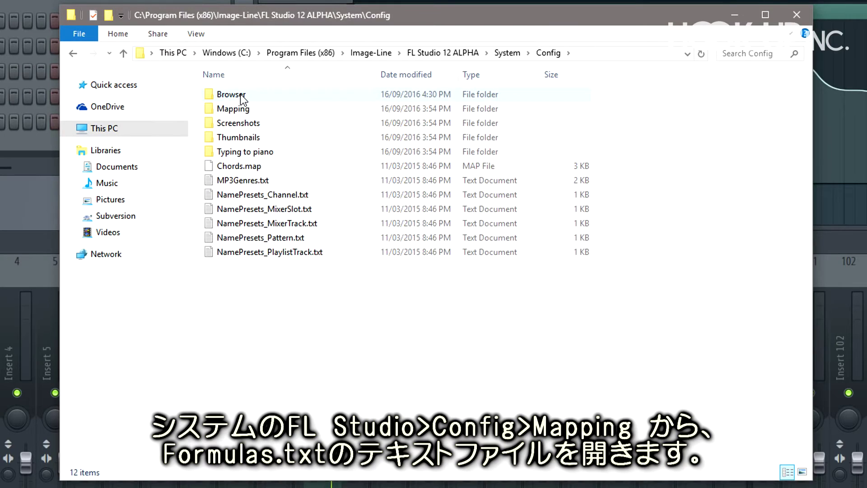
{"action": "double_click", "coordinate": [237, 111]}
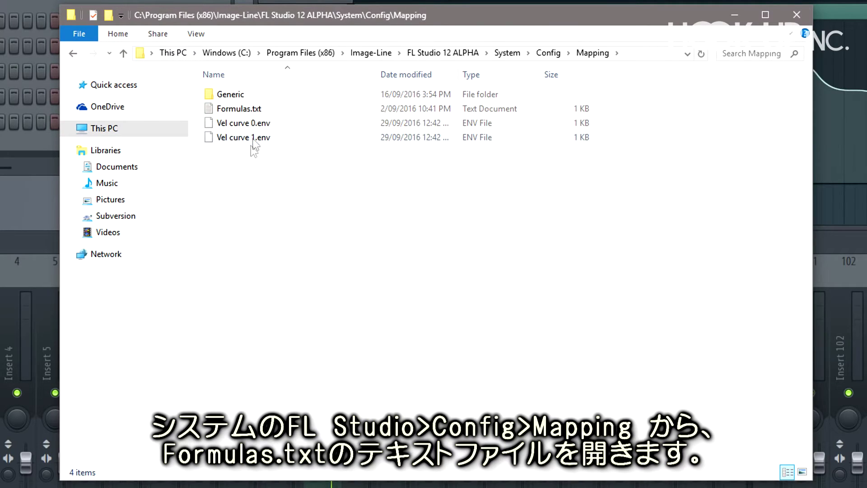
{"action": "double_click", "coordinate": [239, 109]}
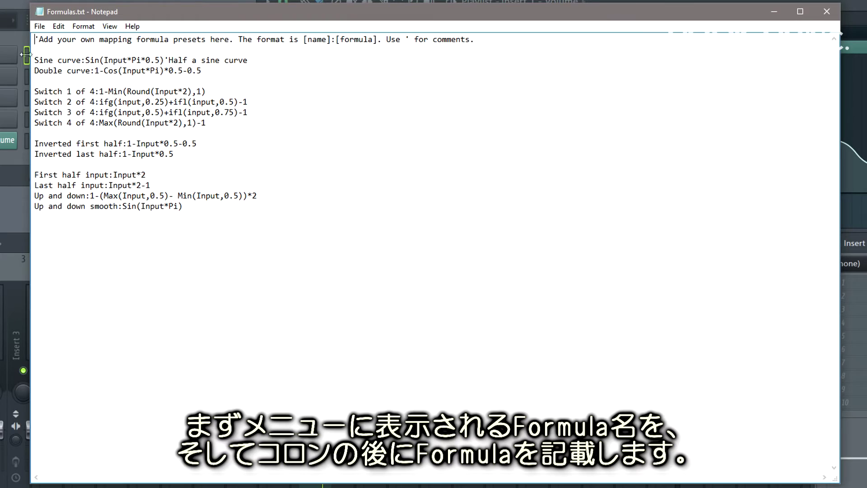
- Append 'My Excellent Formula:Sin(Pi*0.5-Input*Pi*2)*0.5+0.5' to Formulas.txt and close Notepad
{"action": "left_click_drag", "start_coordinate": [35, 62], "coordinate": [79, 63]}
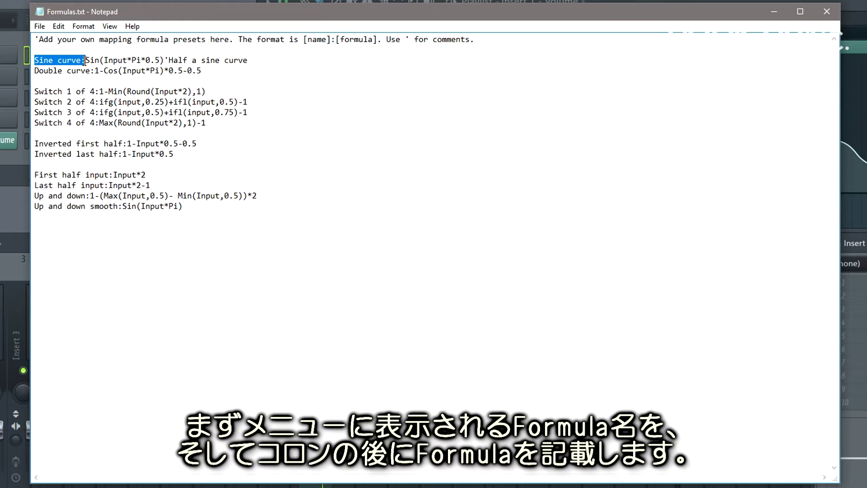
{"action": "left_click_drag", "start_coordinate": [85, 60], "coordinate": [243, 58]}
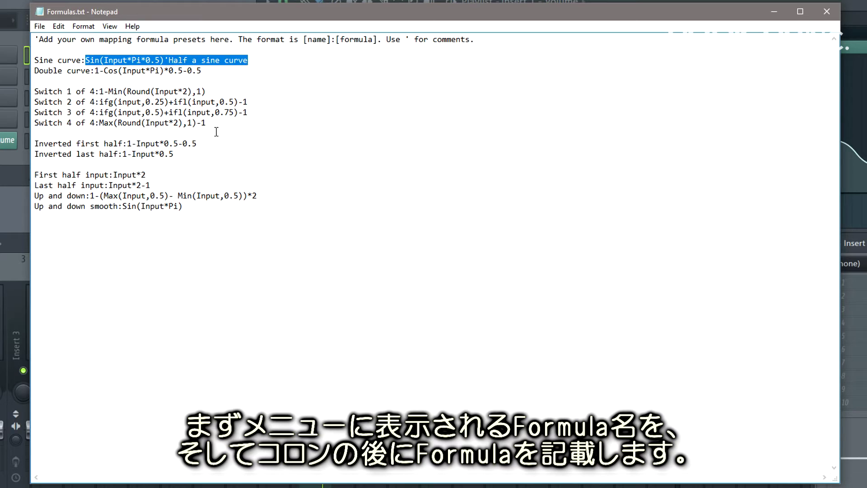
{"action": "left_click", "coordinate": [188, 207]}
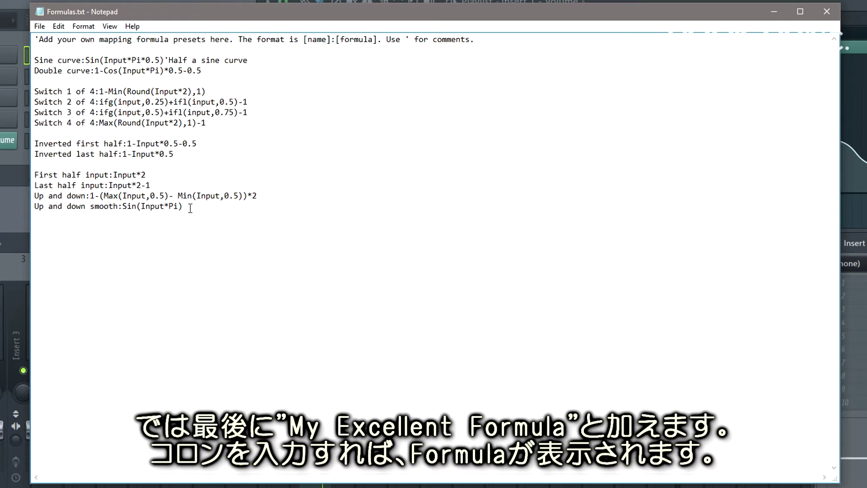
{"action": "type", "text": "My Excellent Formula:Sin(Pi*0.5-Input*Pi*2)*0.5+0.5"}
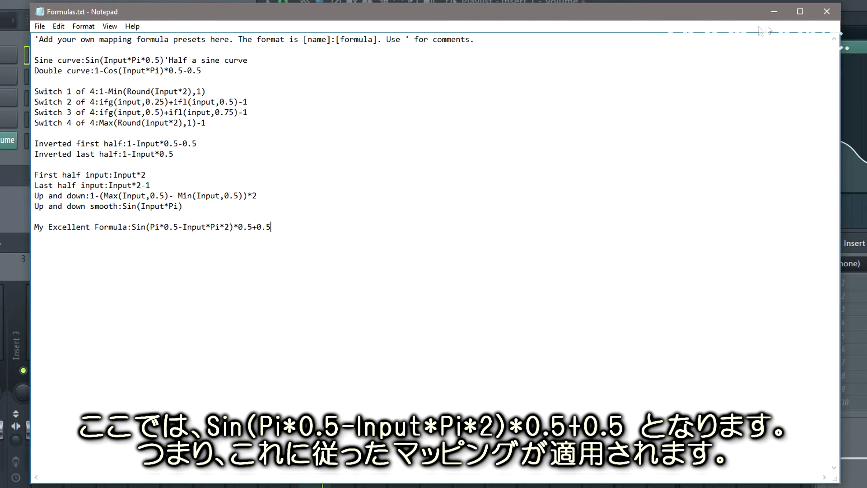
{"action": "left_click", "coordinate": [826, 11]}
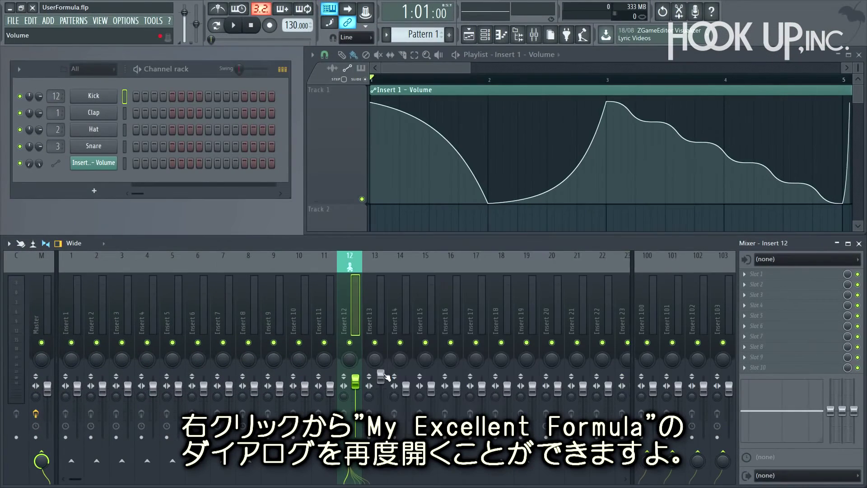
- Switch the fader's controller mapping to My Excellent Formula for a sine-shaped volume curve
{"action": "right_click", "coordinate": [382, 374]}
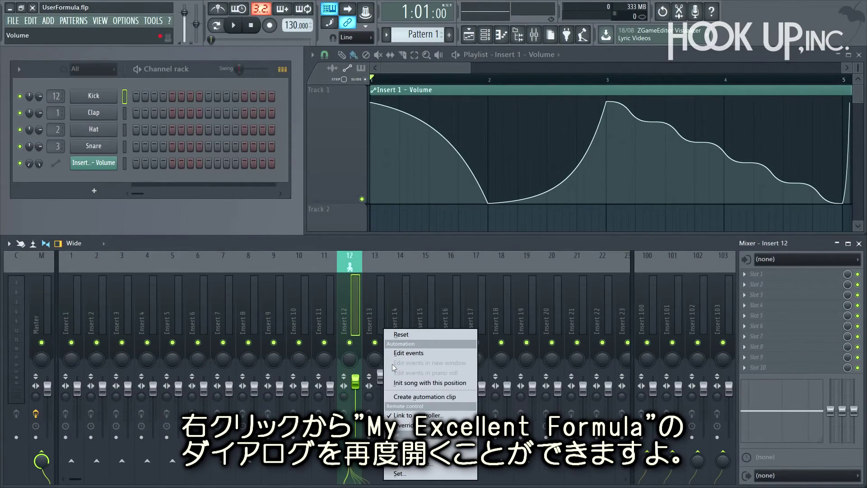
{"action": "left_click", "coordinate": [409, 415]}
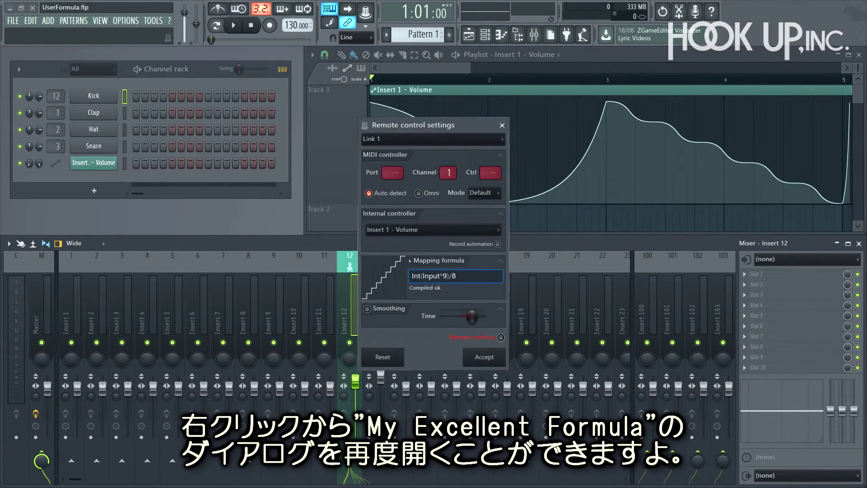
{"action": "left_click", "coordinate": [411, 262]}
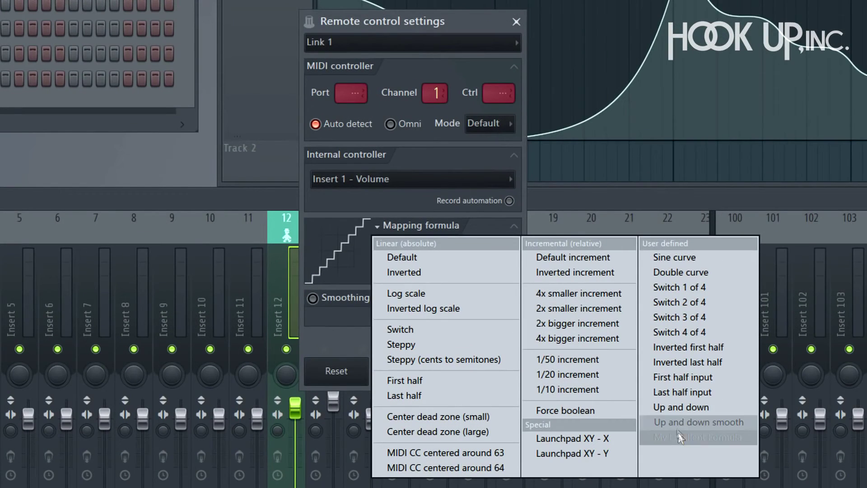
{"action": "left_click", "coordinate": [678, 437]}
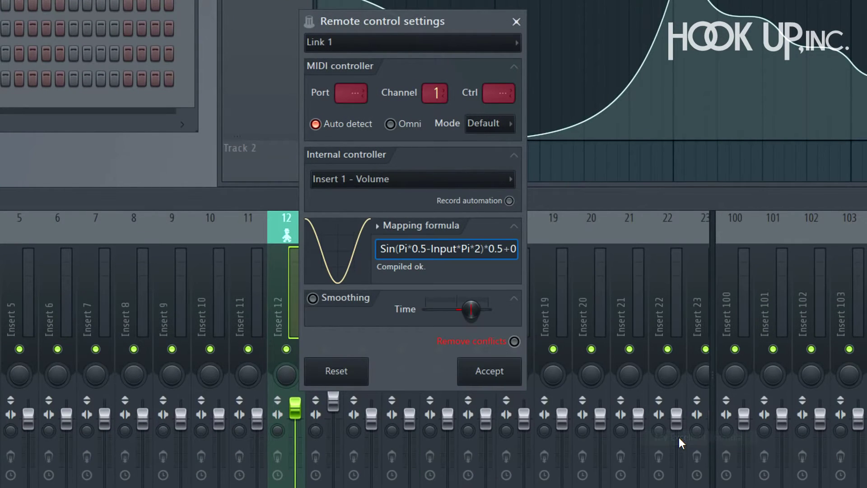
{"action": "left_click", "coordinate": [488, 379]}
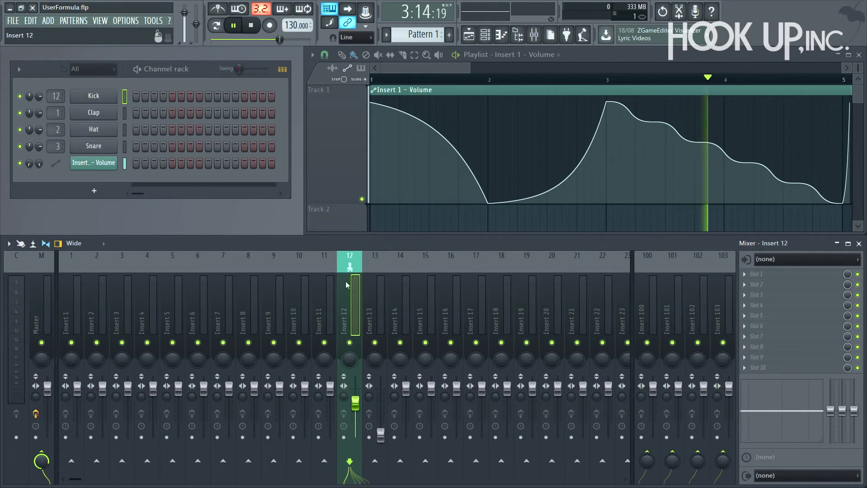
{"action": "key", "text": "space"}
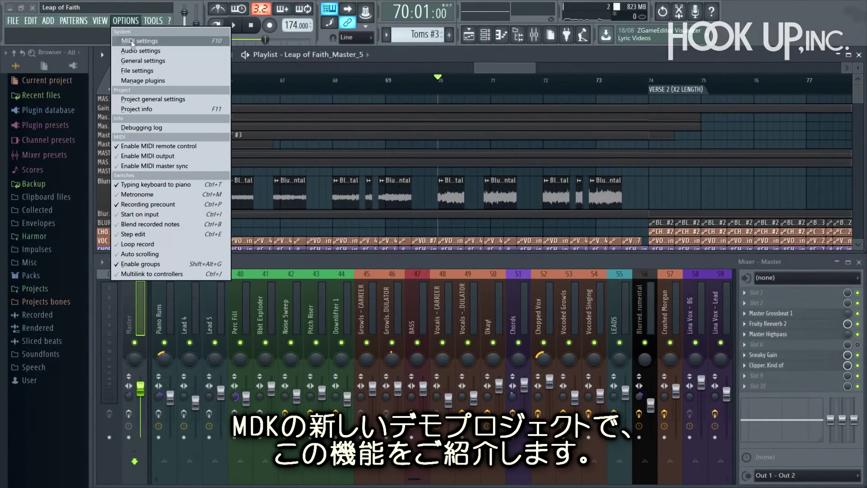
- Review and close the Leap of Faith project credits, then select bars 70–72
{"action": "left_click", "coordinate": [147, 109]}
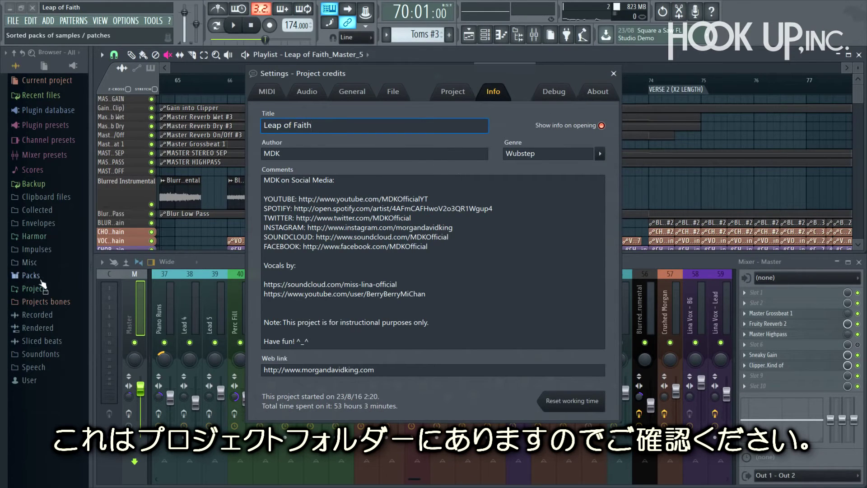
{"action": "left_click", "coordinate": [613, 73]}
{"action": "left_click_drag", "start_coordinate": [438, 86], "coordinate": [541, 87]}
{"action": "scroll", "coordinate": [483, 141], "scroll_direction": "down", "scroll_amount": 3}
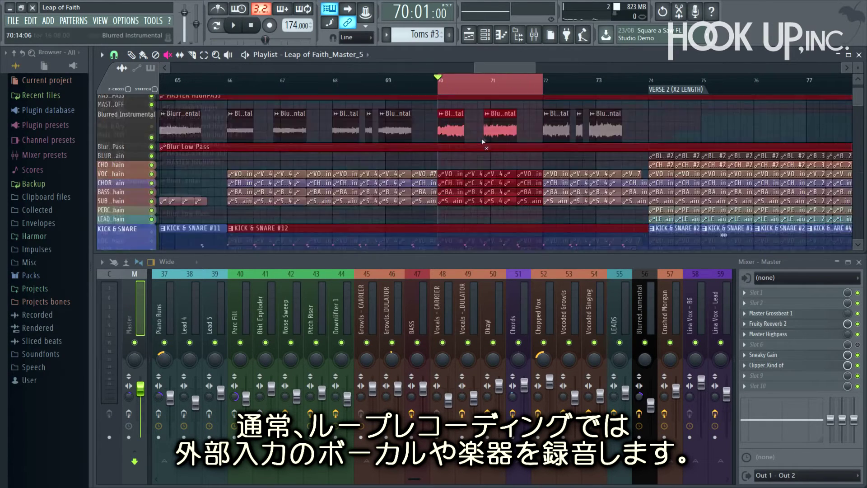
{"action": "scroll", "coordinate": [482, 141], "scroll_direction": "down", "scroll_amount": 10}
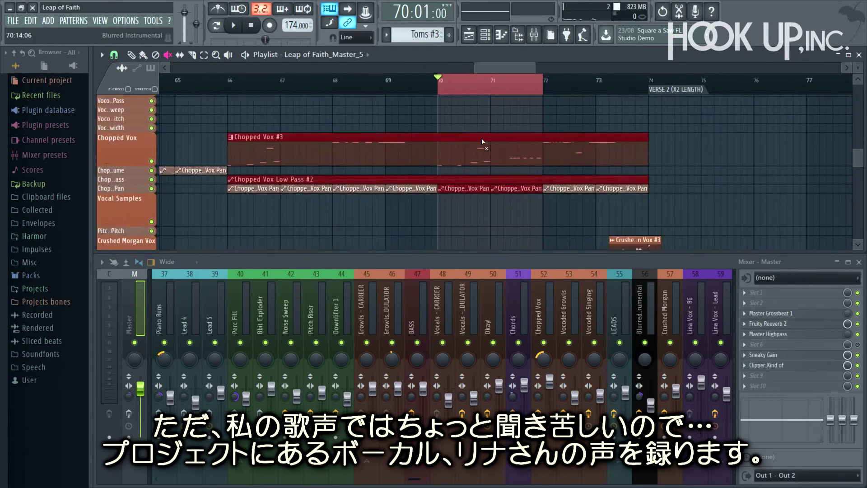
{"action": "scroll", "coordinate": [482, 142], "scroll_direction": "down", "scroll_amount": 4}
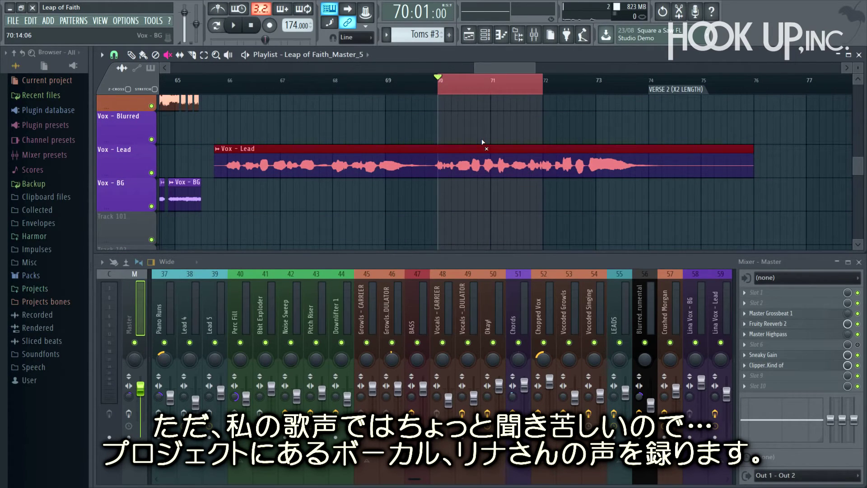
{"action": "key", "text": "space"}
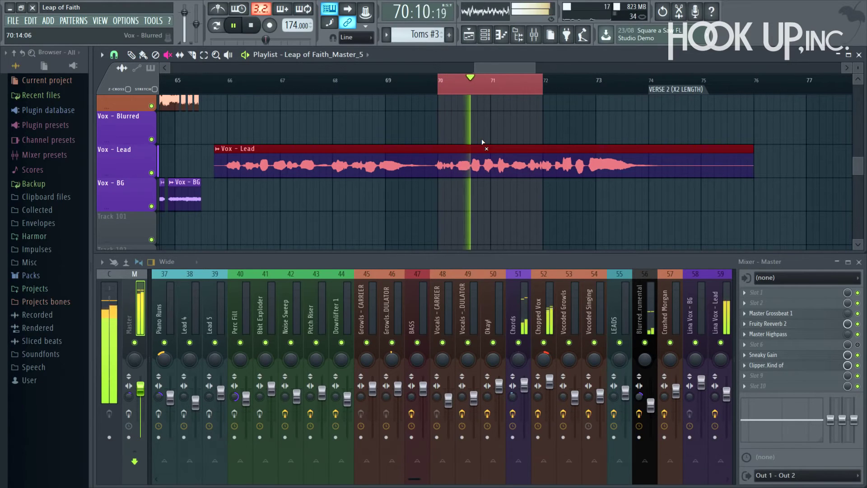
{"action": "key", "text": "space"}
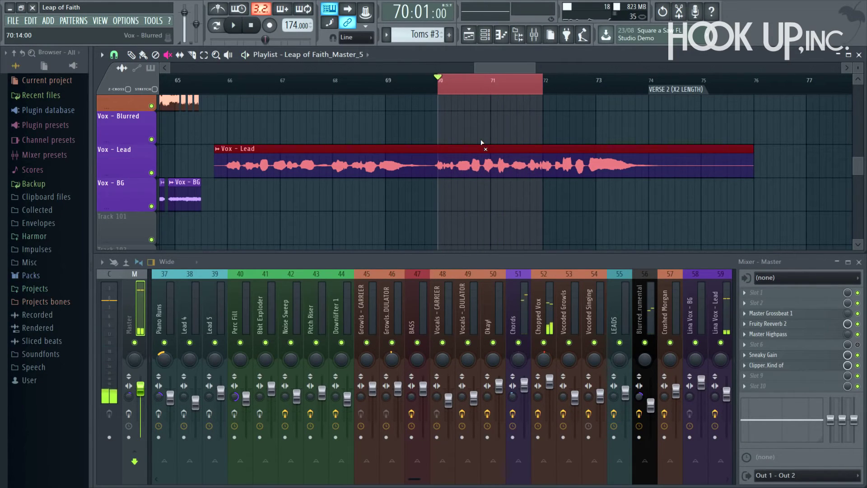
- Arm the Master track for disk recording and loop-record three takes over bars 70–72
{"action": "left_click", "coordinate": [130, 437]}
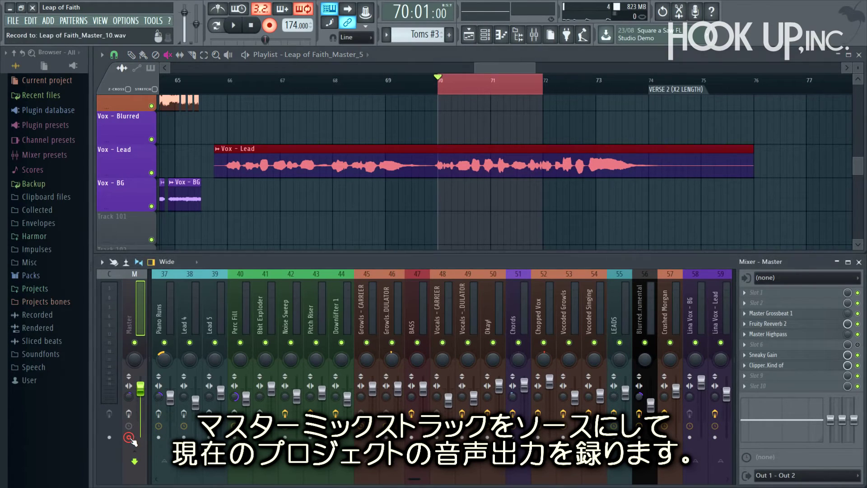
{"action": "scroll", "coordinate": [335, 186], "scroll_direction": "down", "scroll_amount": 2}
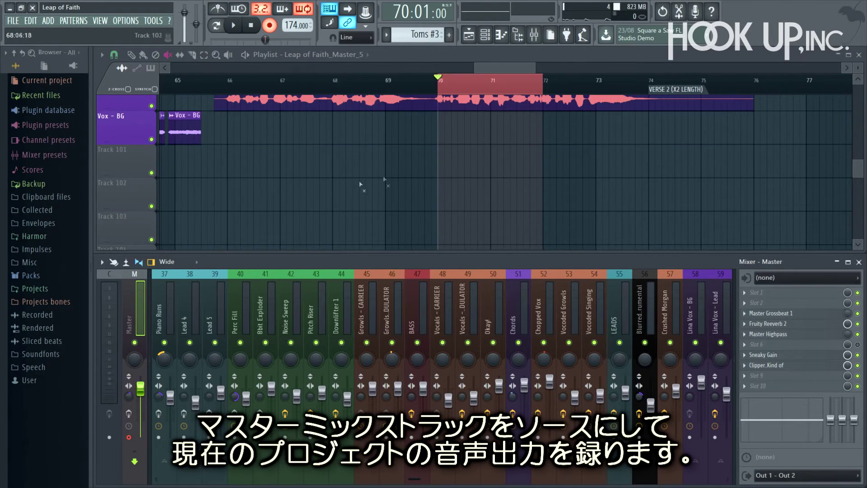
{"action": "scroll", "coordinate": [387, 177], "scroll_direction": "down", "scroll_amount": 2}
{"action": "left_click", "coordinate": [237, 30]}
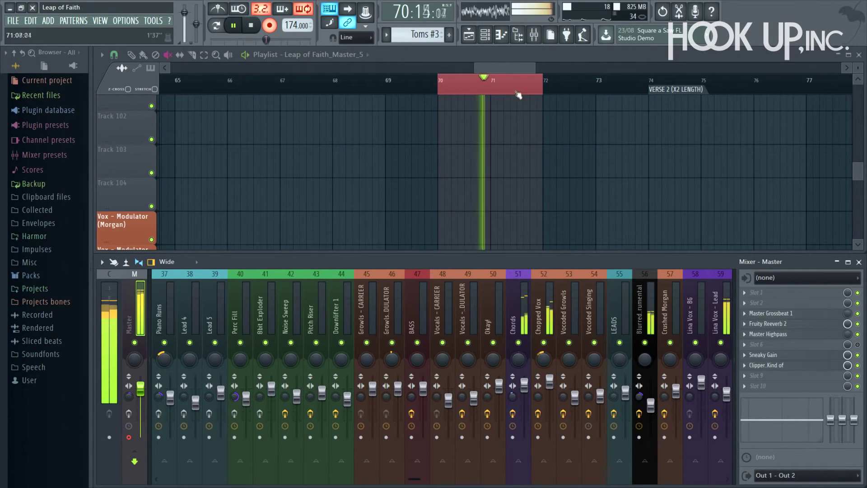
{"action": "scroll", "coordinate": [521, 89], "scroll_direction": "up", "scroll_amount": 2}
{"action": "scroll", "coordinate": [521, 89], "scroll_direction": "up", "scroll_amount": 2}
{"action": "scroll", "coordinate": [335, 141], "scroll_direction": "up", "scroll_amount": 1}
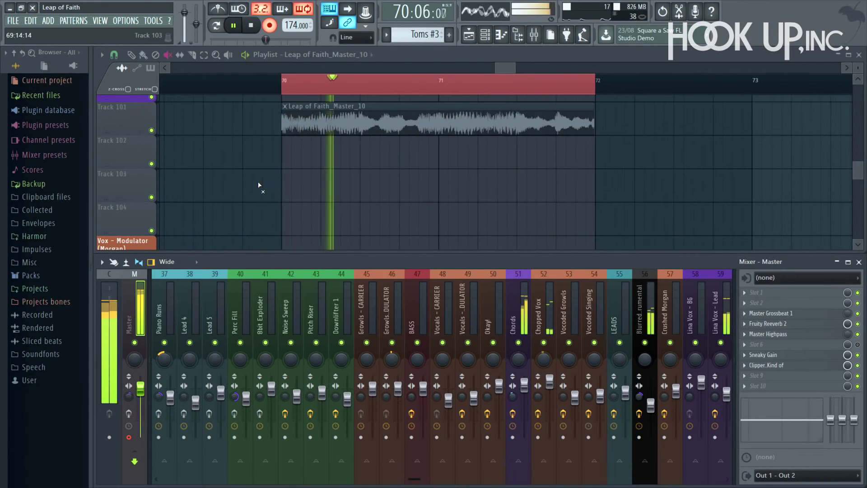
{"action": "left_click", "coordinate": [251, 26]}
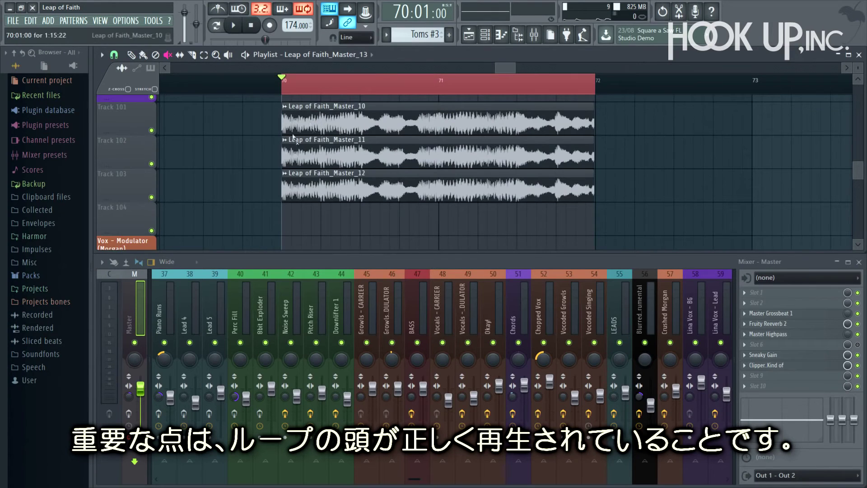
- Solo Tracks 101, 102 and 103 in turn during playback, then show the recording options
{"action": "right_click", "coordinate": [151, 130]}
{"action": "scroll", "coordinate": [354, 91], "scroll_direction": "up", "scroll_amount": 3}
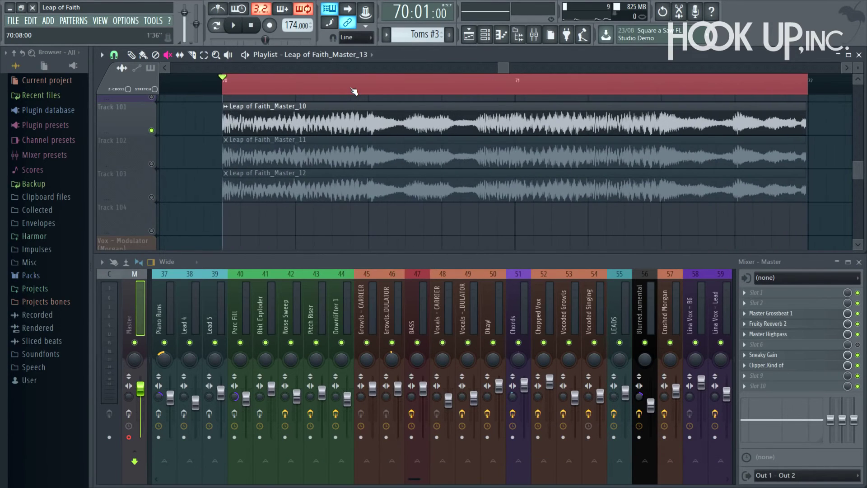
{"action": "scroll", "coordinate": [353, 90], "scroll_direction": "down", "scroll_amount": 3}
{"action": "key", "text": "space"}
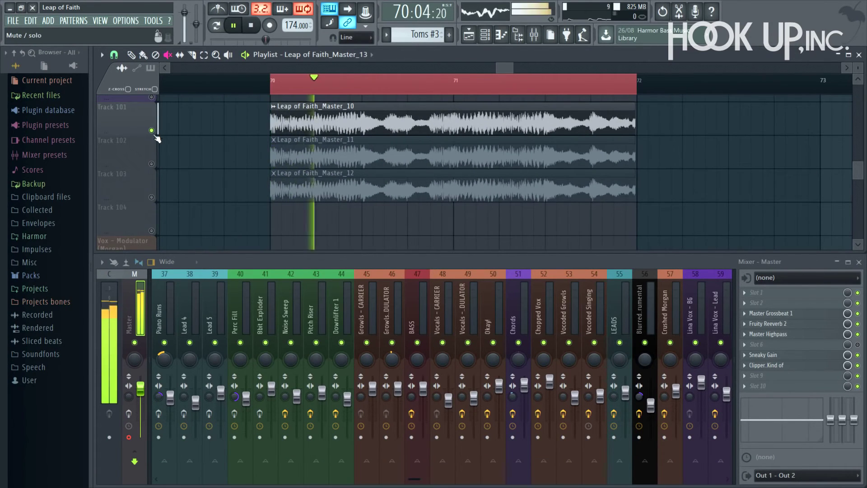
{"action": "right_click", "coordinate": [151, 164]}
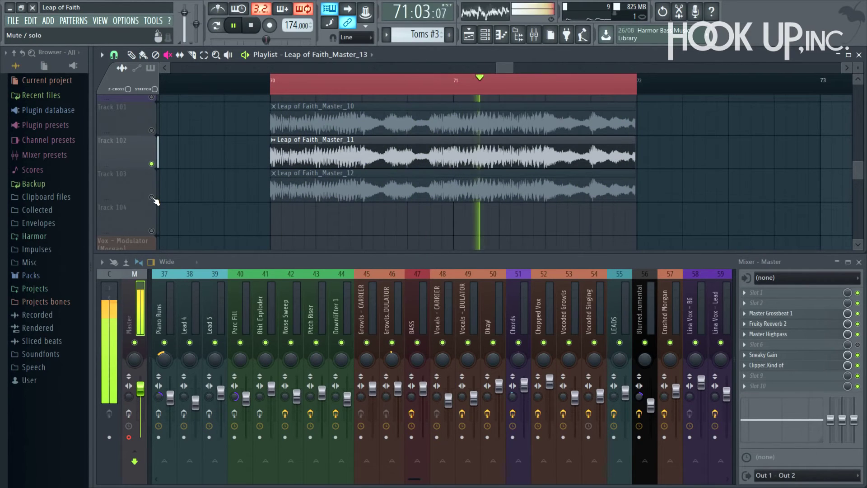
{"action": "right_click", "coordinate": [151, 198]}
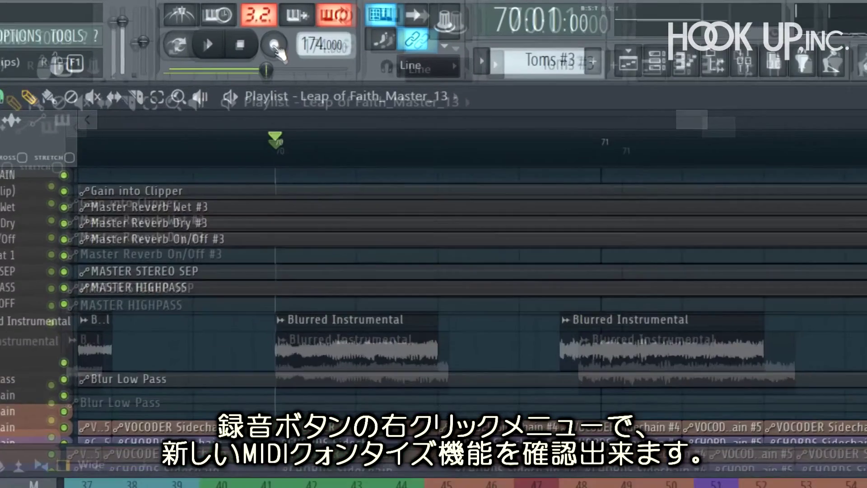
{"action": "right_click", "coordinate": [289, 30]}
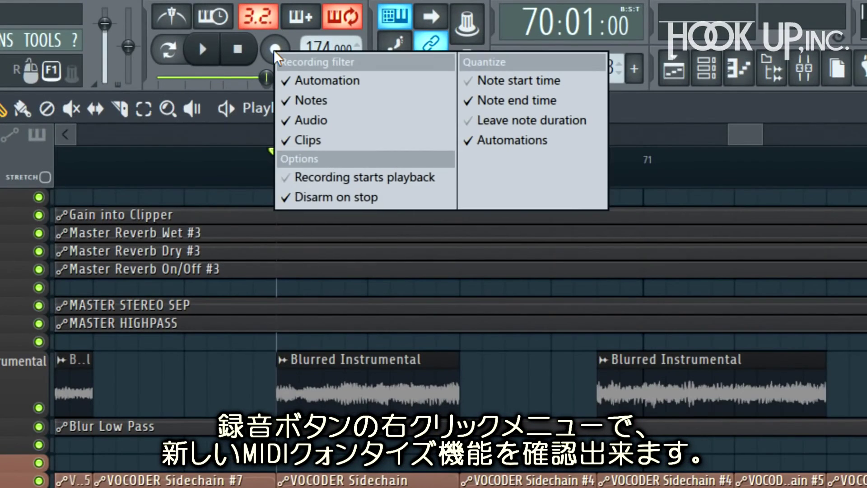